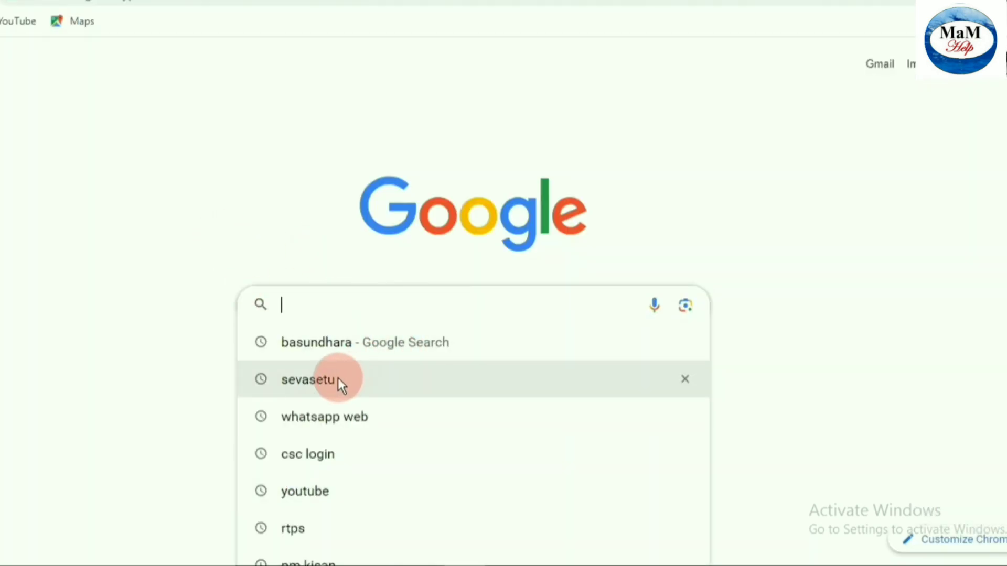
Search Google for 'sevasetu' and open the 'Sewa Setu | Government of Assam' result.
click(393, 381)
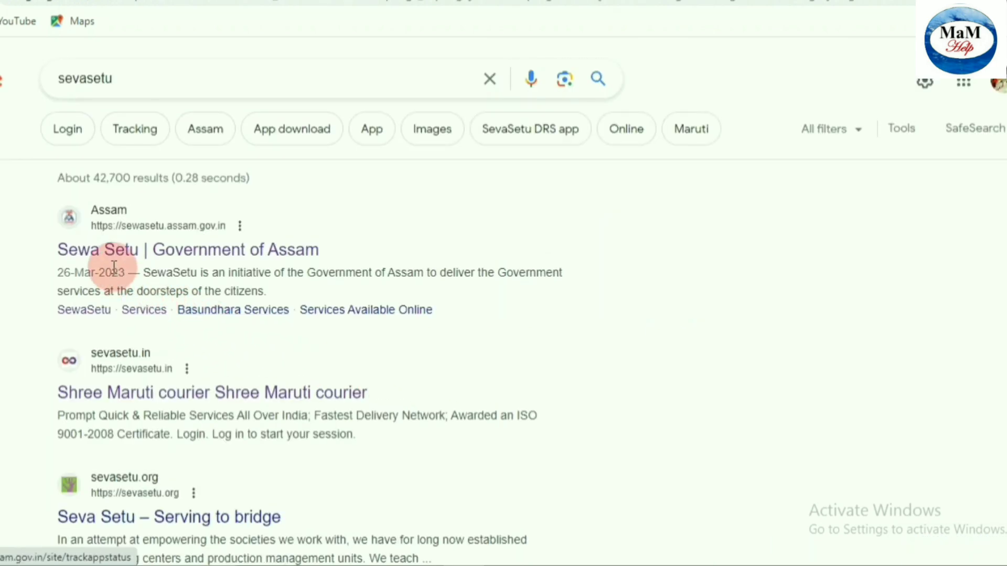
click(261, 251)
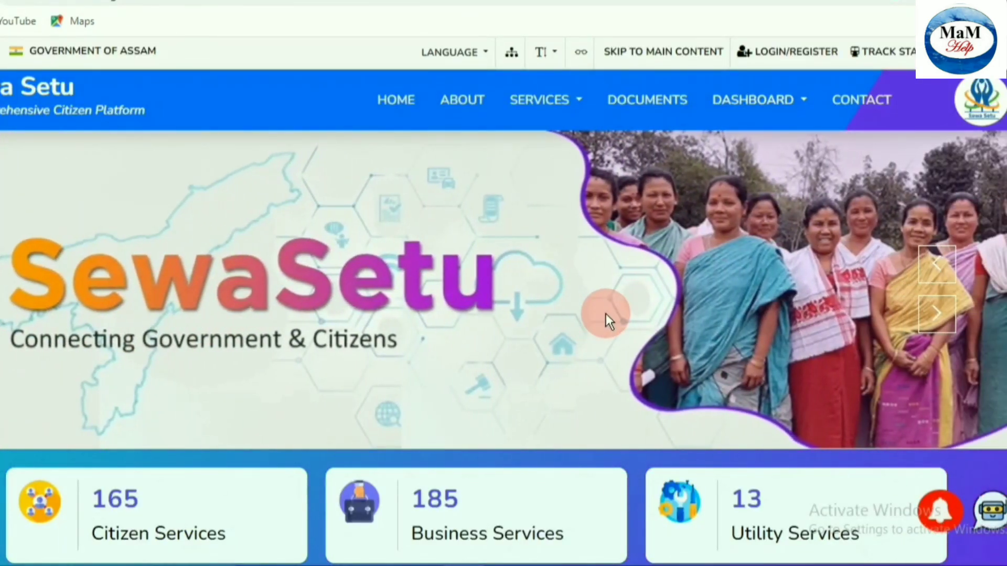
Go from LOGIN/REGISTER through the citizen e-Pramaan sign-in to the MeriPehchaan sign-up form.
click(809, 62)
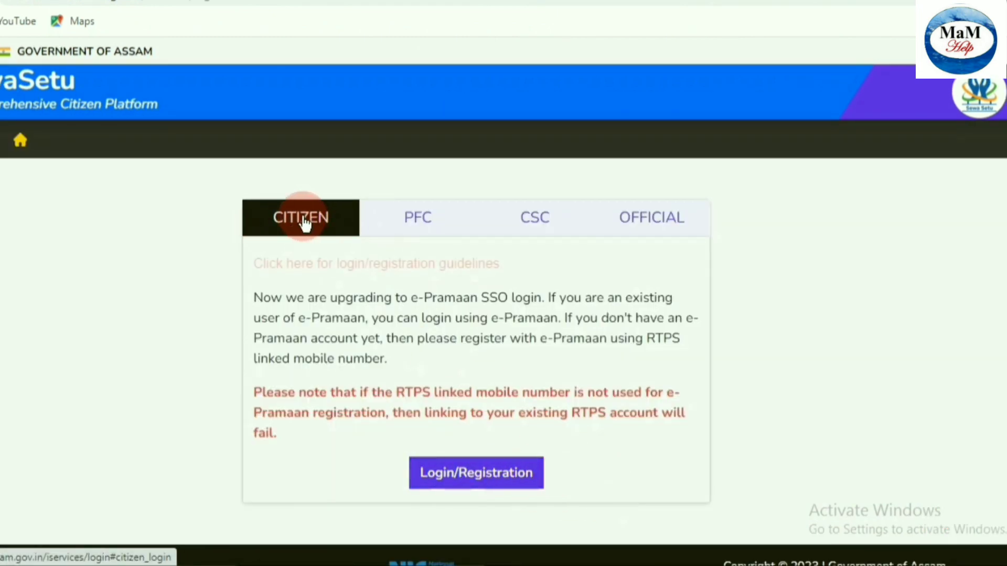
click(487, 485)
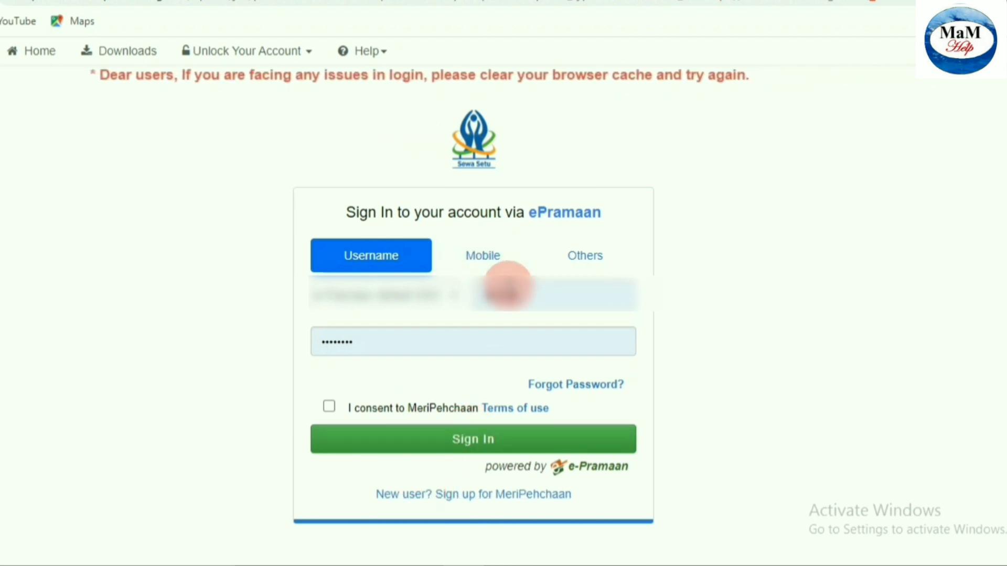
click(430, 498)
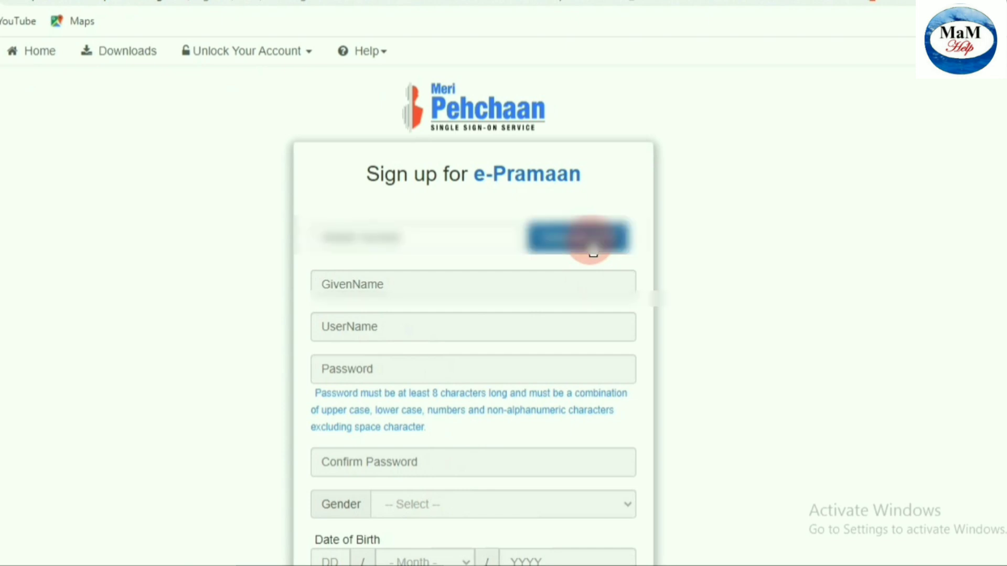
Generate an OTP for the mobile number, then enter the received code and verify it.
click(593, 246)
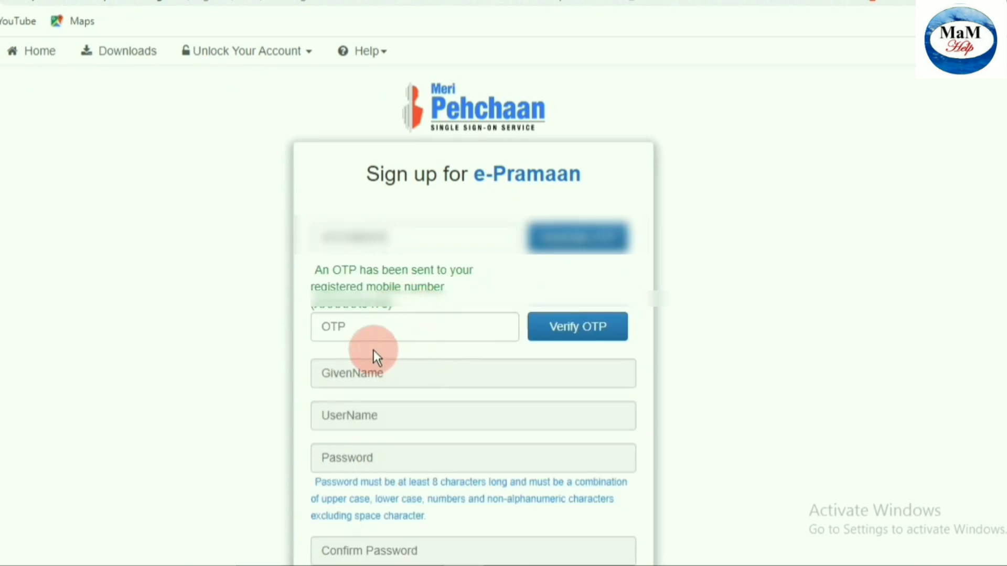
click(335, 335)
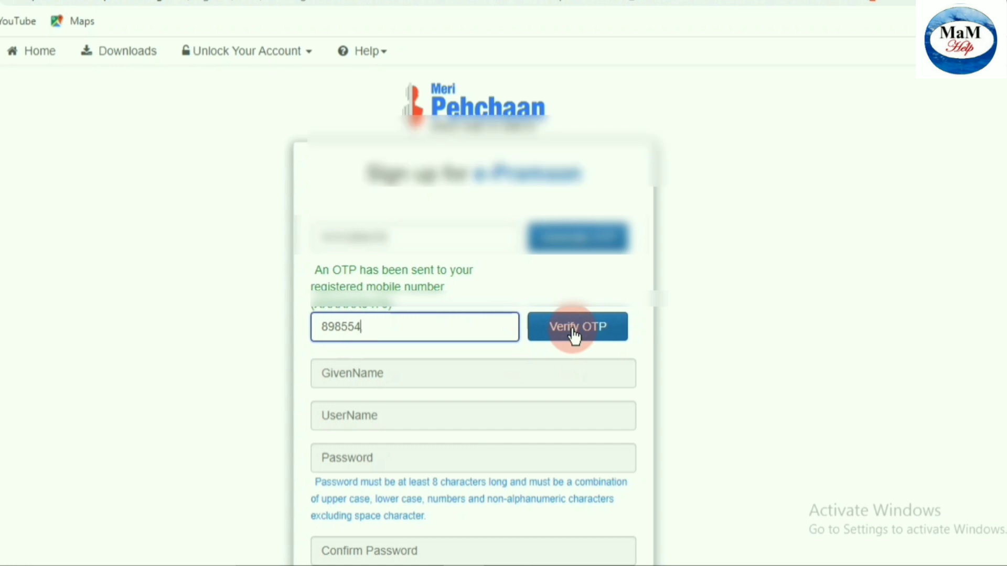
click(577, 327)
scroll(308, 206, down, 2)
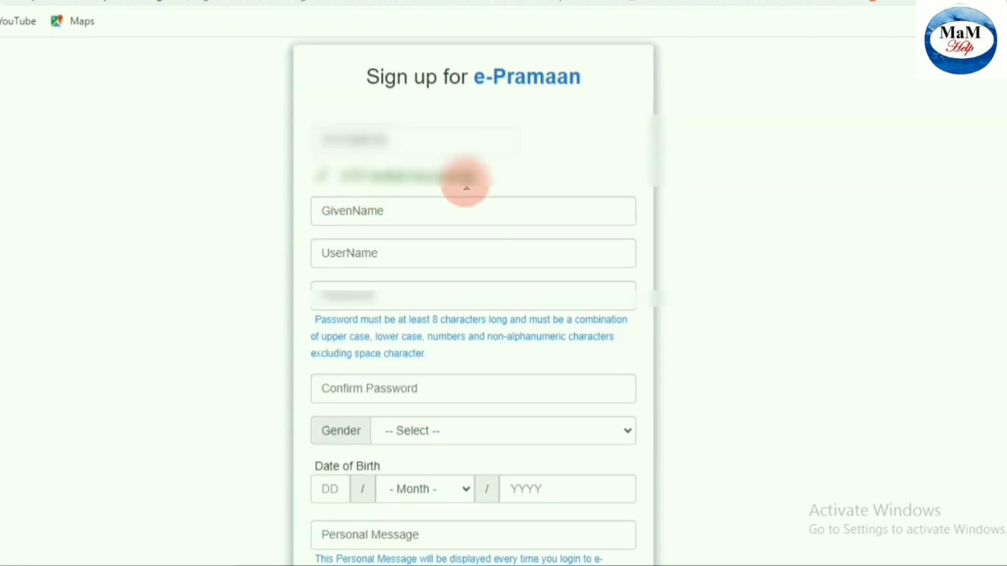
scroll(388, 237, up, 1)
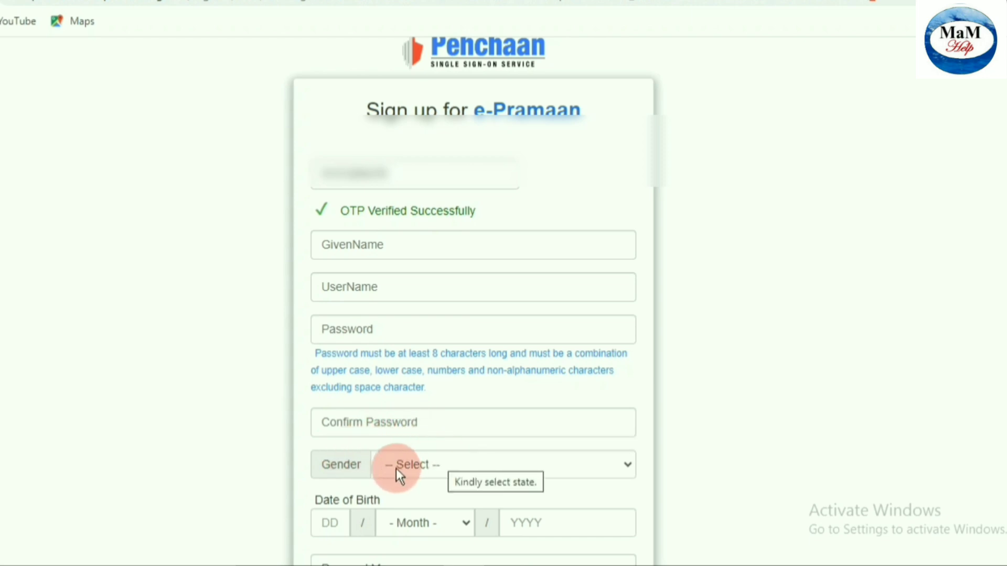
Set Gender to Male and accept the e-Pramaan terms and policies.
click(419, 465)
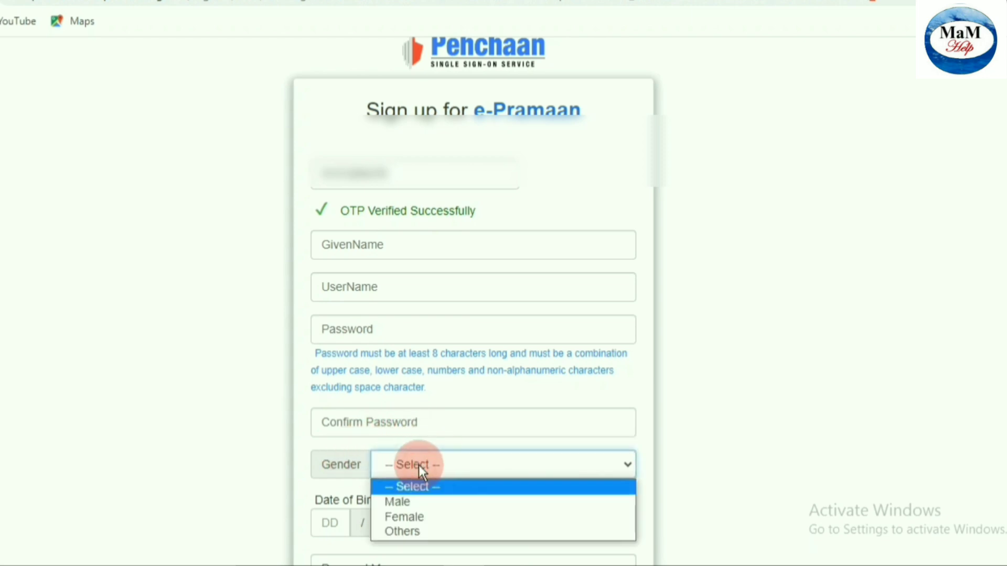
click(410, 499)
scroll(290, 373, down, 3)
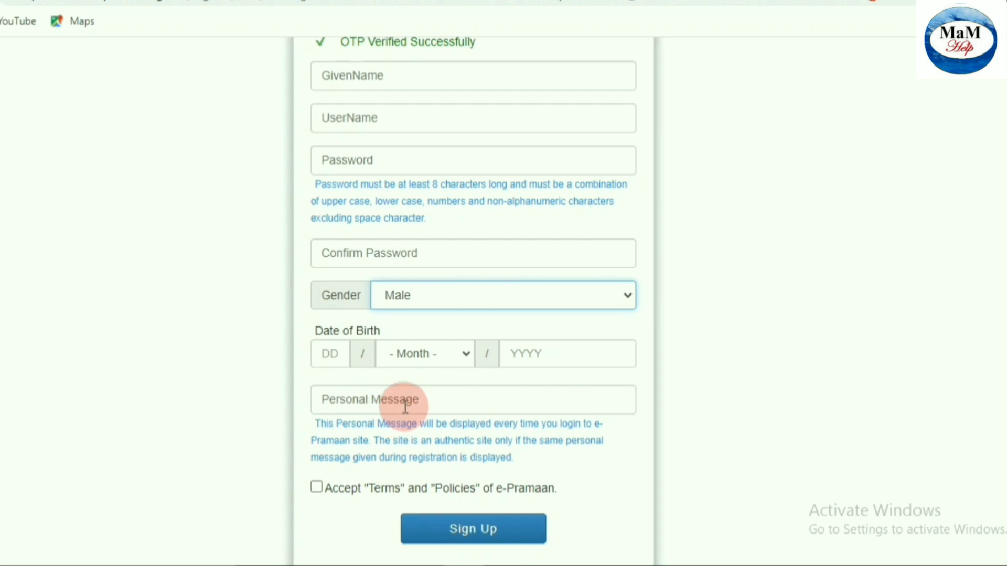
mouse_move(395, 404)
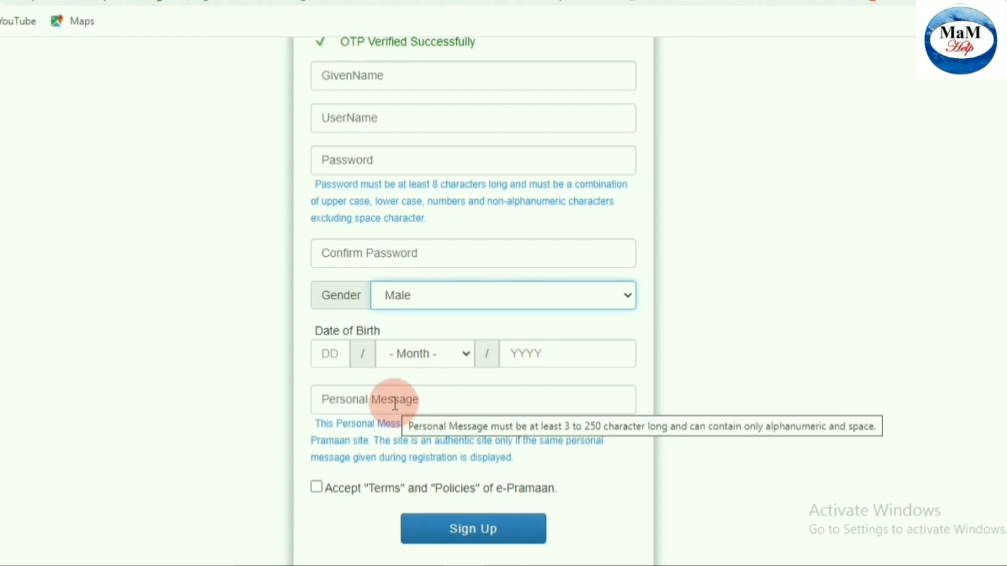
click(317, 487)
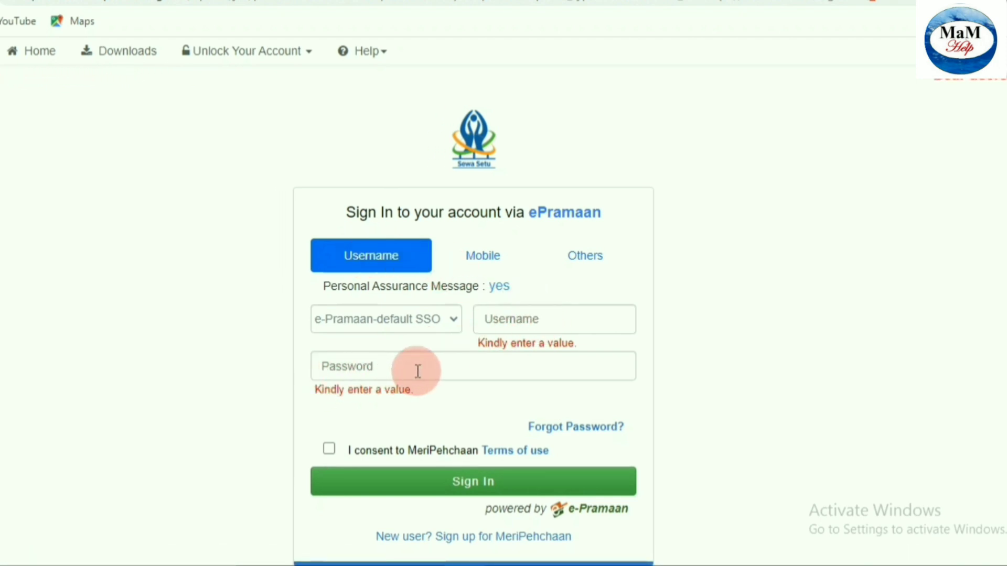
Accept the MeriPehchaan consent and sign in to reach the citizen dashboard.
click(329, 446)
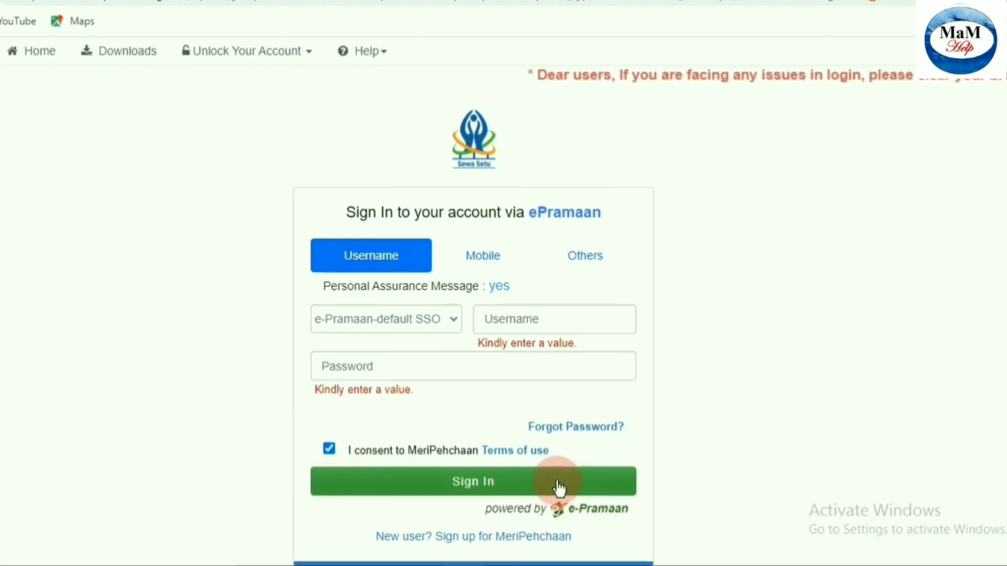
click(558, 485)
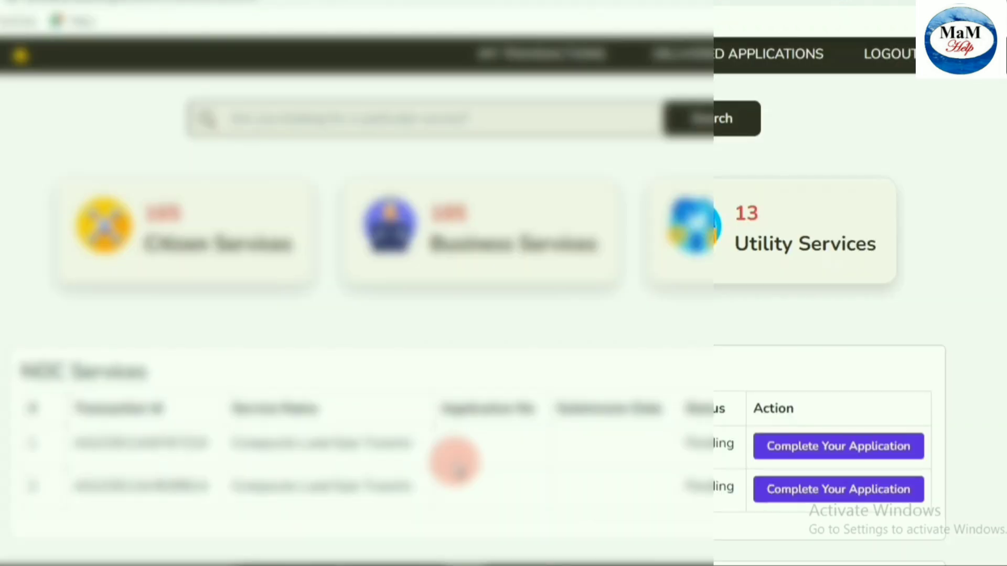
Scroll the applications table and open Track / Download for a Success application.
scroll(457, 469, up, 2)
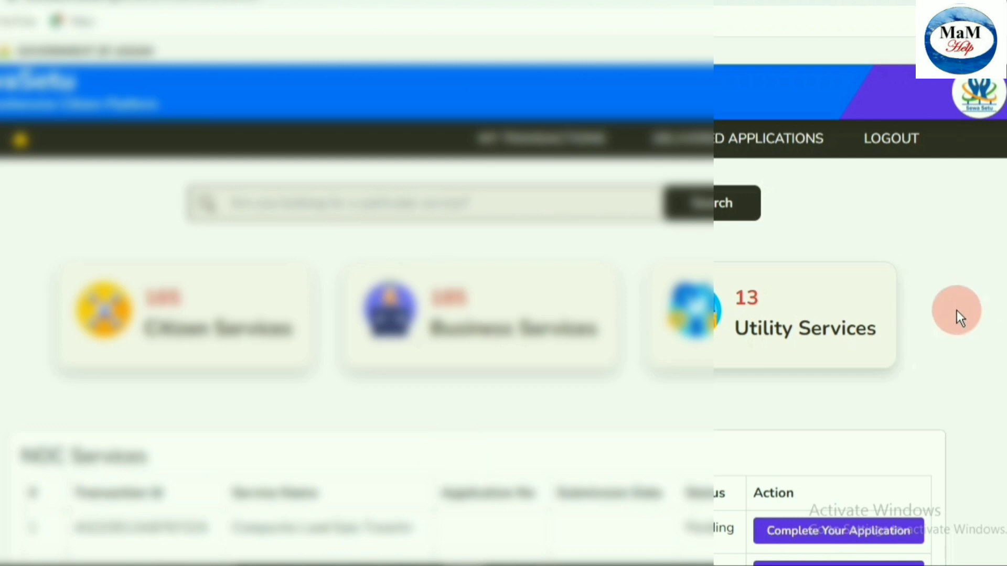
scroll(480, 294, down, 20)
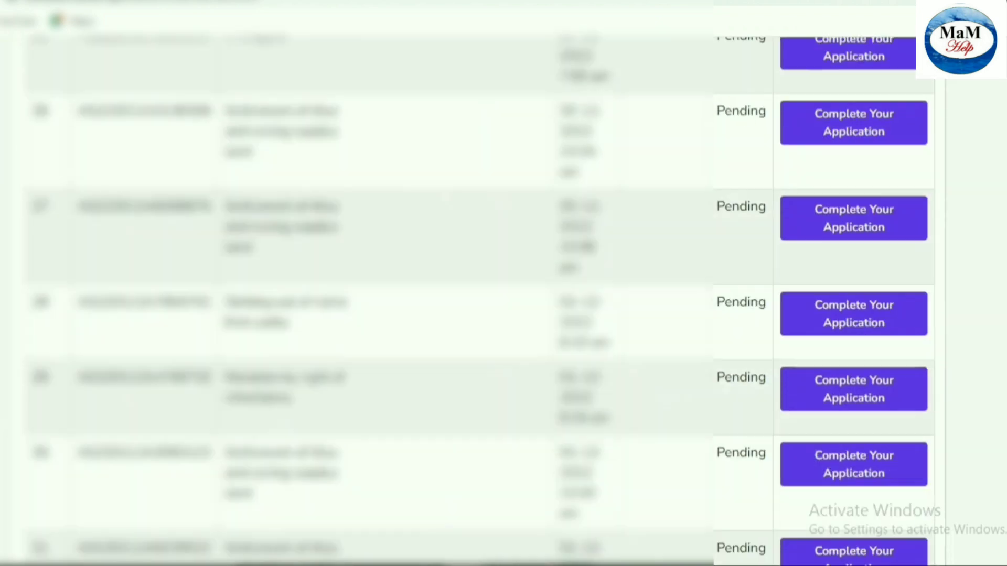
scroll(480, 294, down, 12)
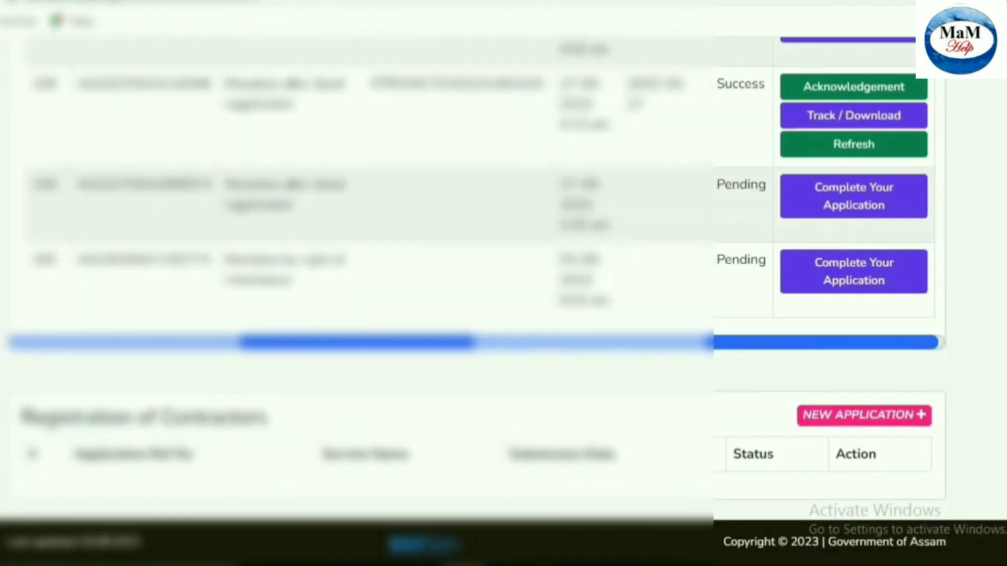
scroll(480, 293, up, 10)
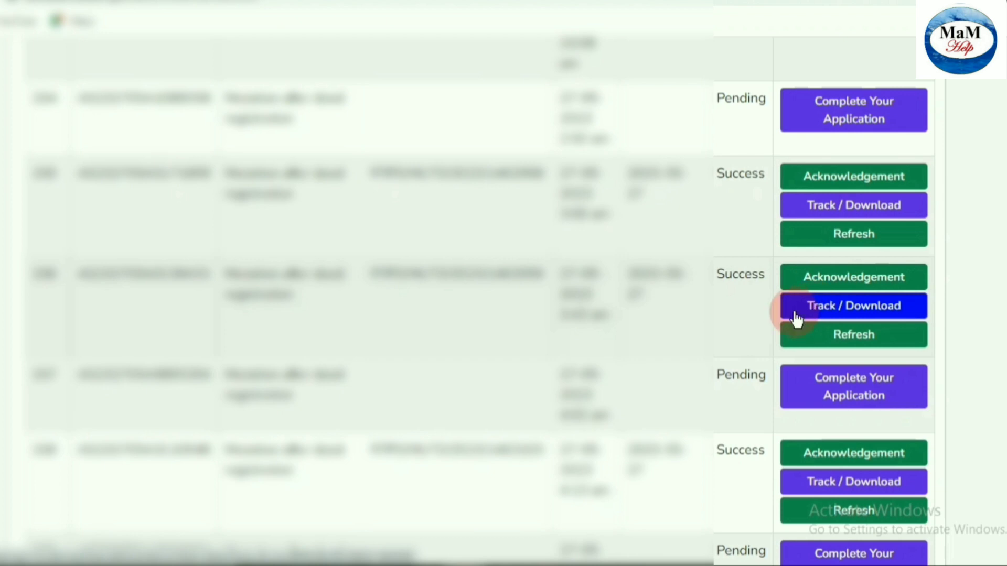
click(856, 313)
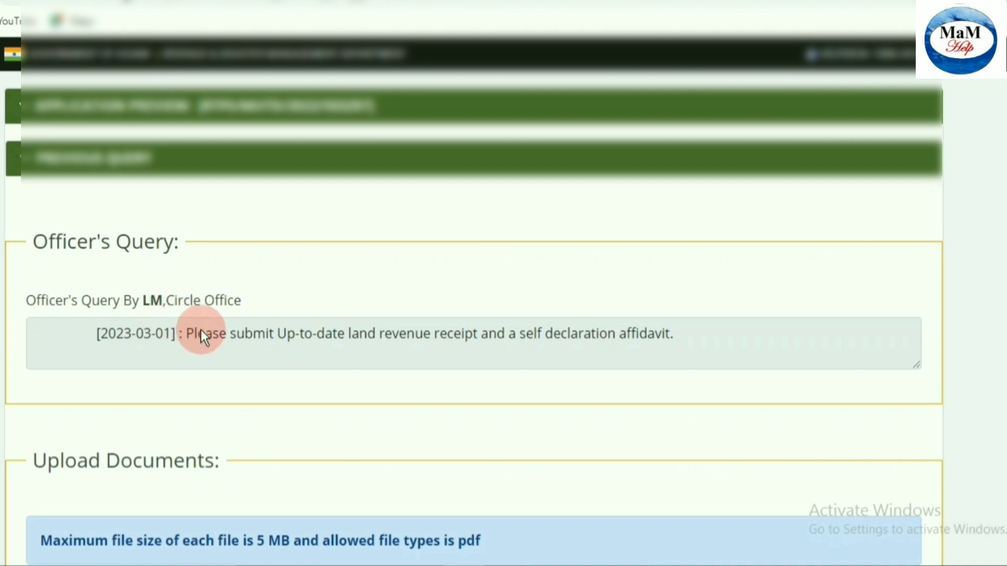
Attach a PDF under Upload Documents and place the cursor in the Applicant's Reply box.
scroll(251, 338, down, 6)
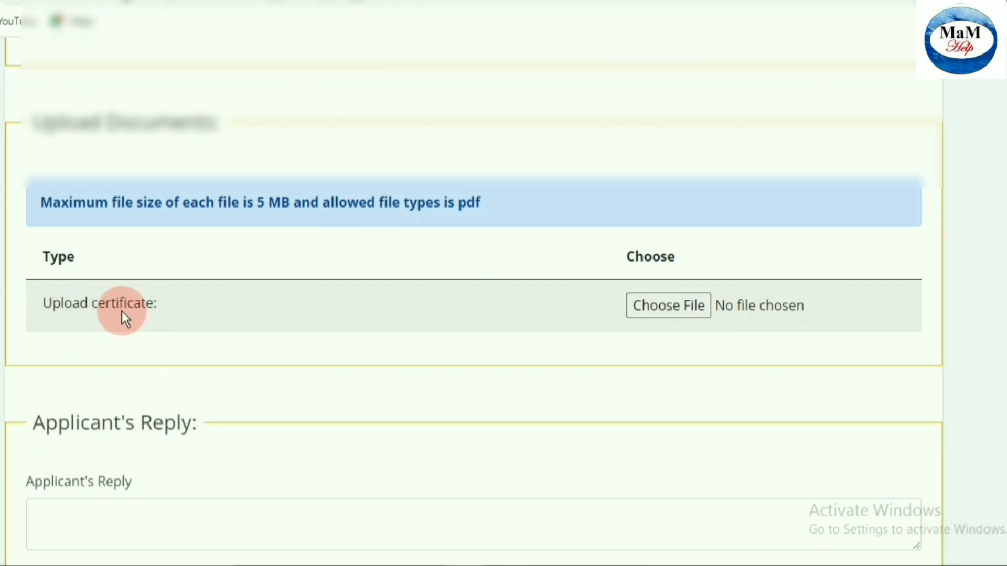
click(683, 309)
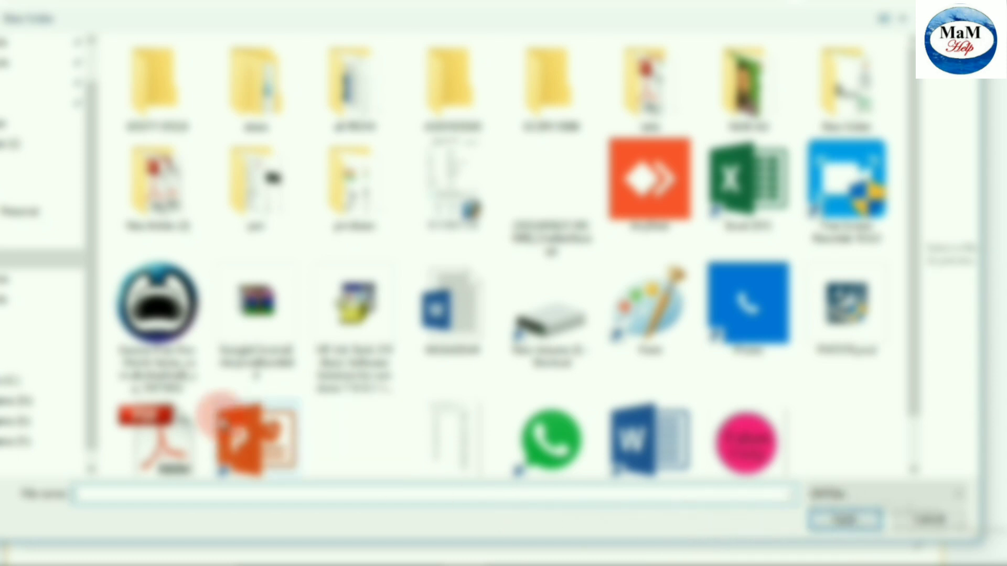
click(174, 425)
click(844, 518)
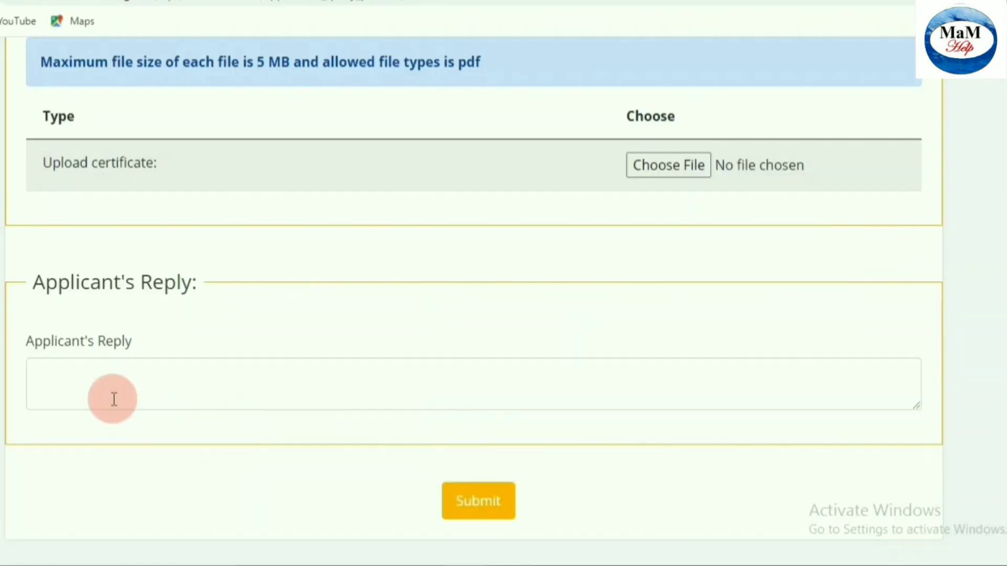
scroll(149, 394, up, 2)
scroll(388, 330, down, 2)
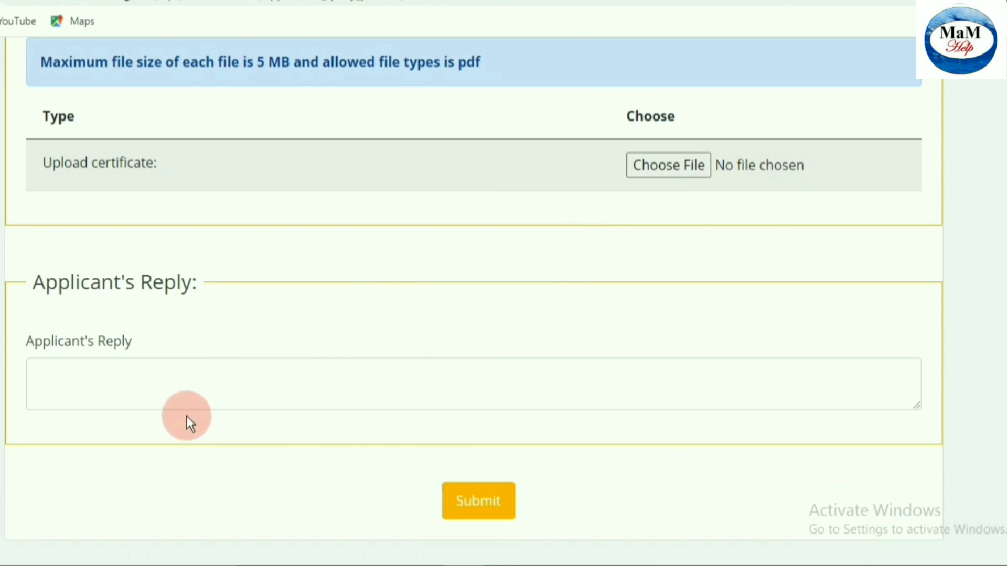
click(201, 392)
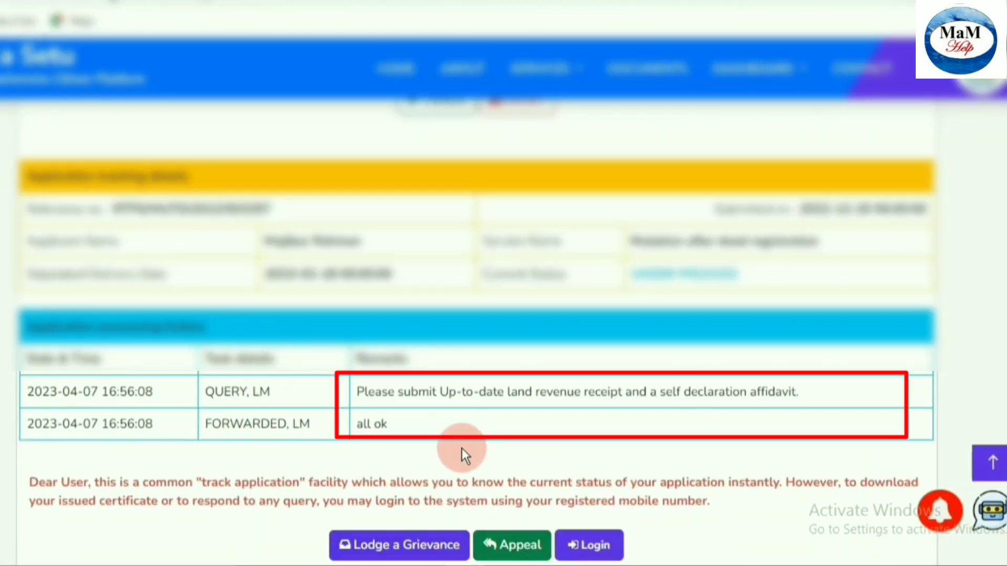
Scroll to the top of the tracking page showing the application UNDER PROCESS, due 2023-02-18.
scroll(567, 556, up, 5)
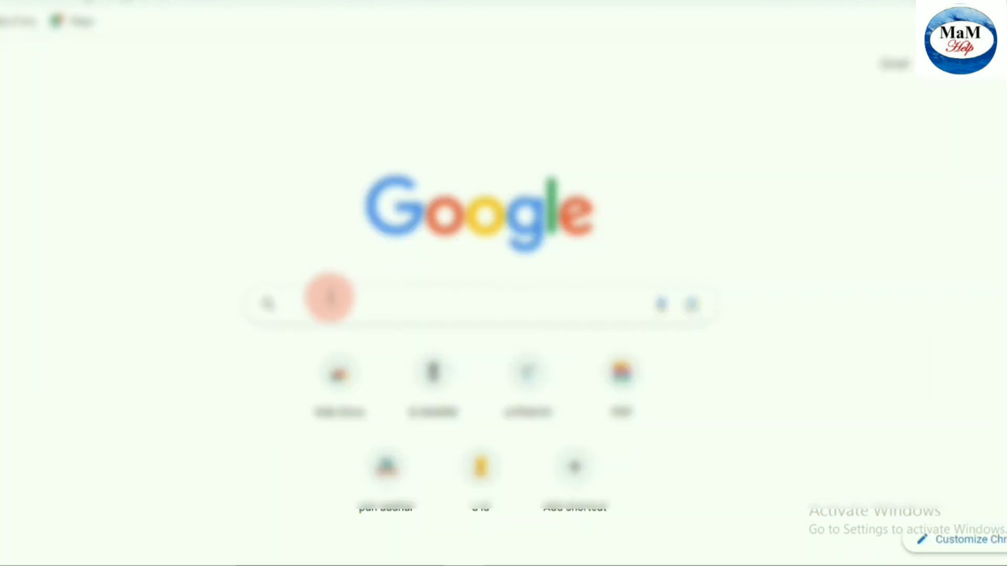
Search 'sevasetu', open the Government of Assam Sewa Setu site, and open the Grievance card.
click(330, 297)
click(330, 338)
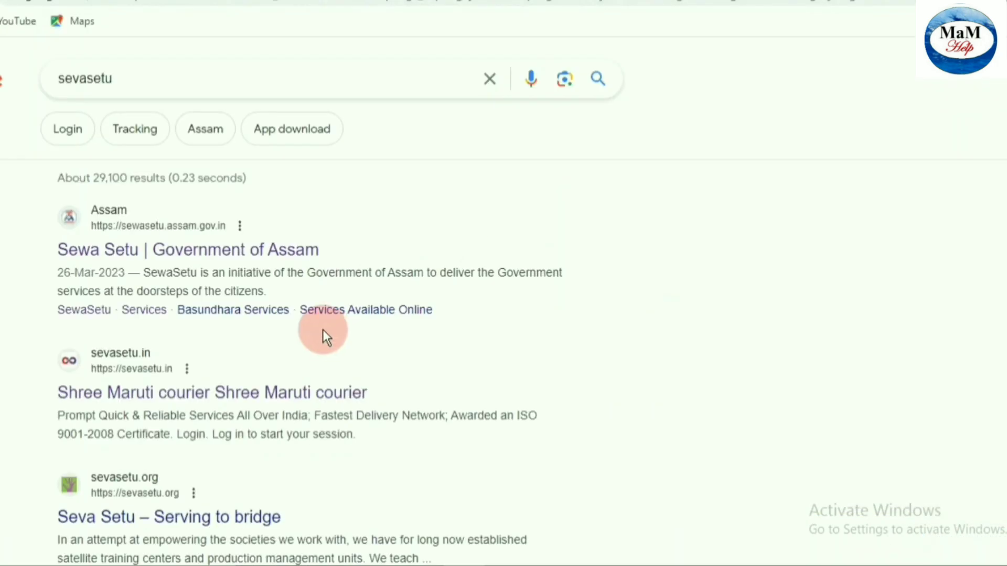
click(189, 252)
scroll(291, 317, down, 10)
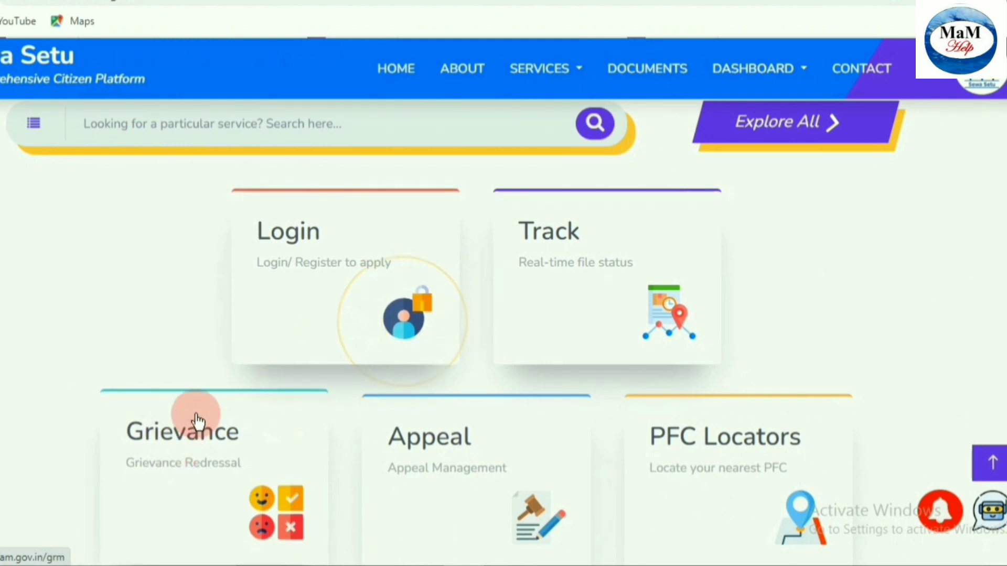
click(190, 445)
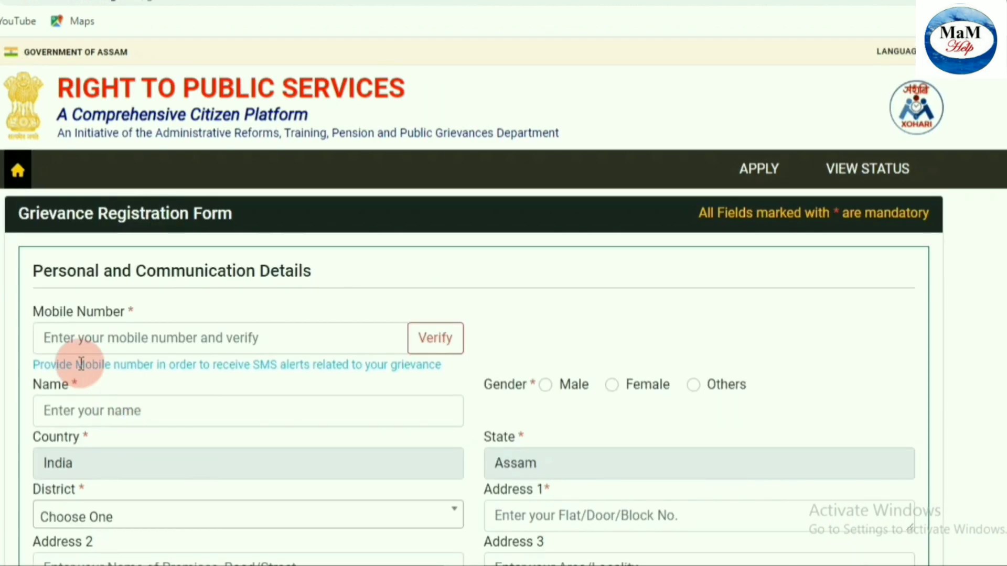
Request and submit the OTP for the form's mobile number, then dismiss the success message.
click(419, 346)
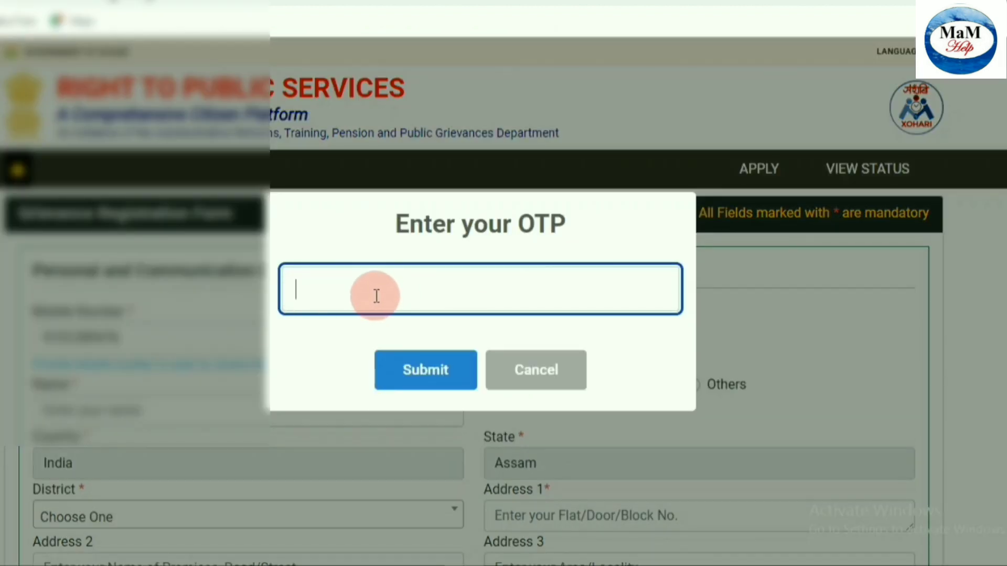
click(437, 380)
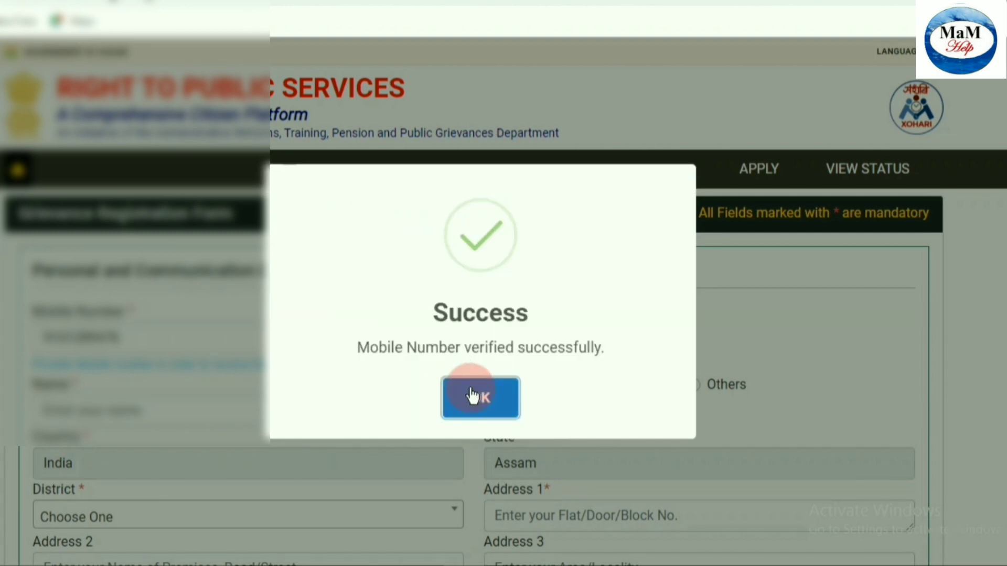
click(474, 396)
scroll(134, 241, down, 3)
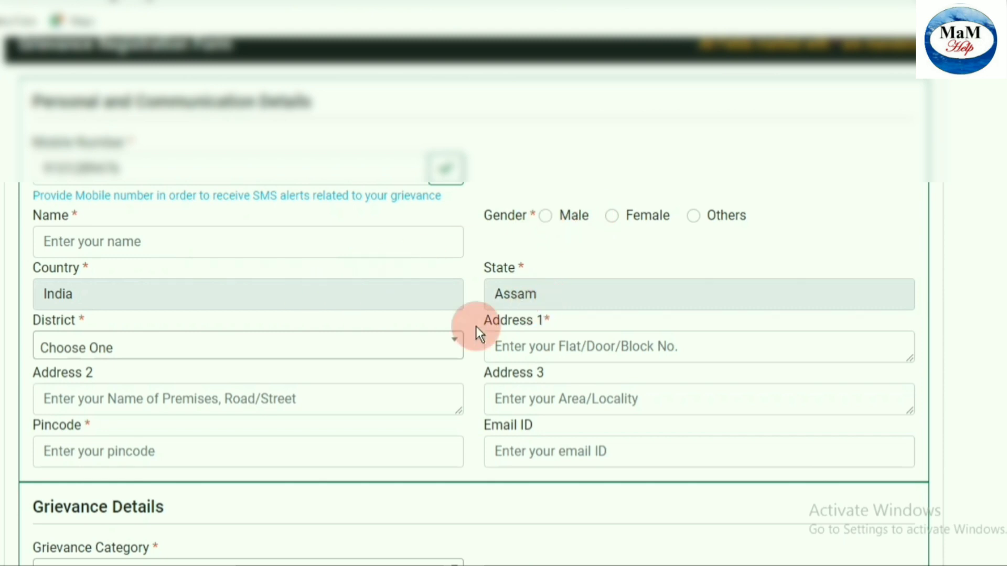
Pick Marigaon as District and Others as Grievance Category, then click into Grievance Description.
click(218, 350)
click(209, 286)
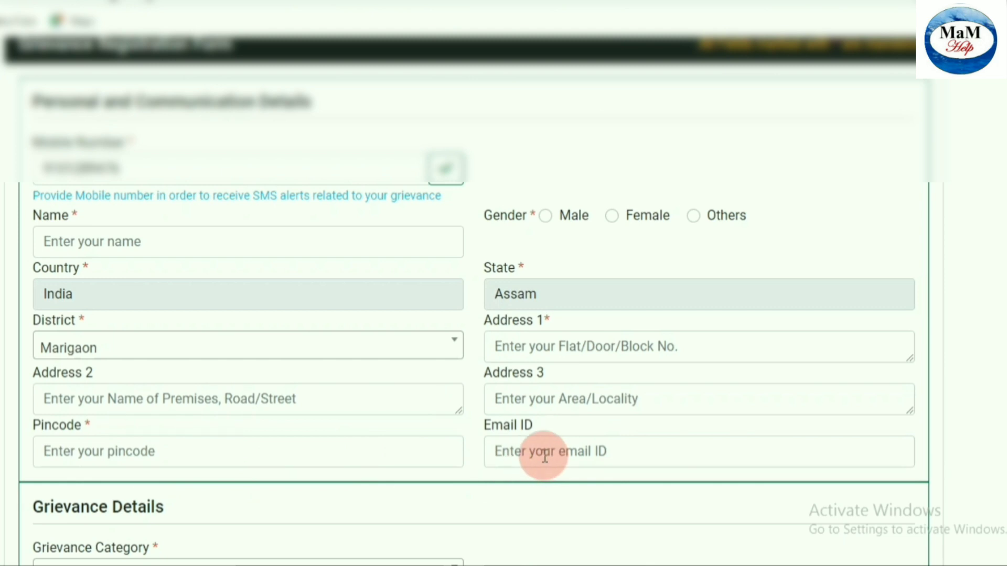
scroll(544, 456, down, 5)
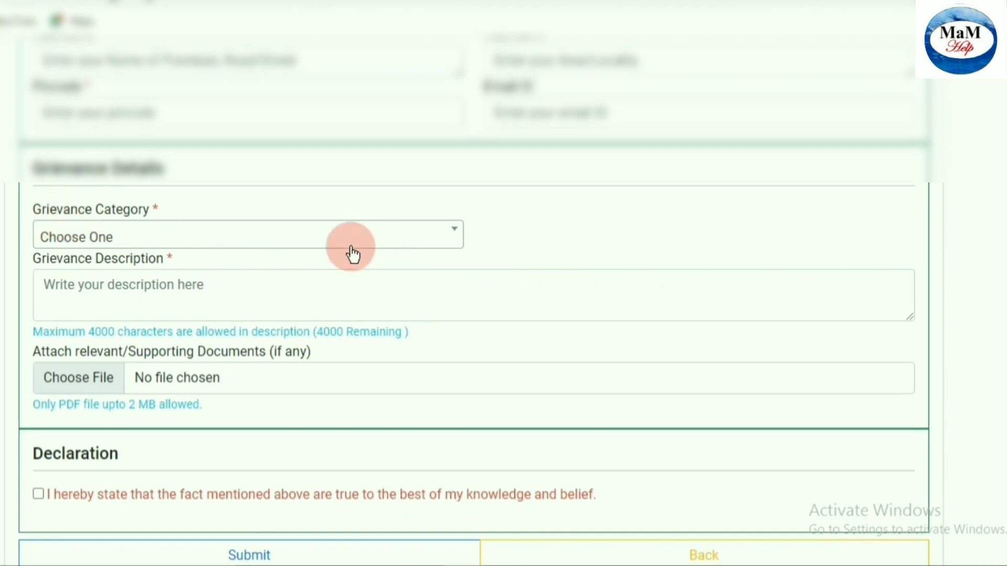
click(452, 240)
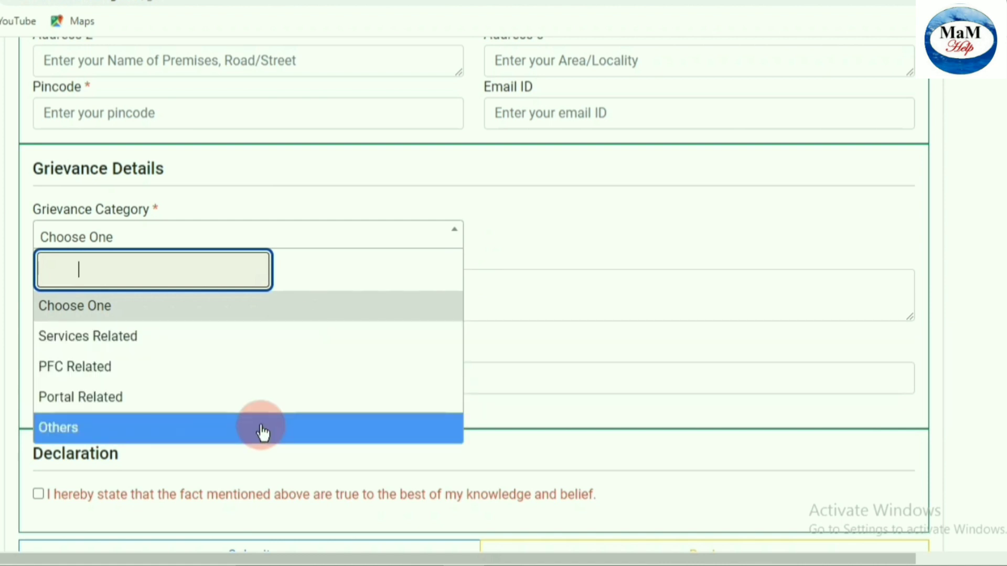
click(262, 432)
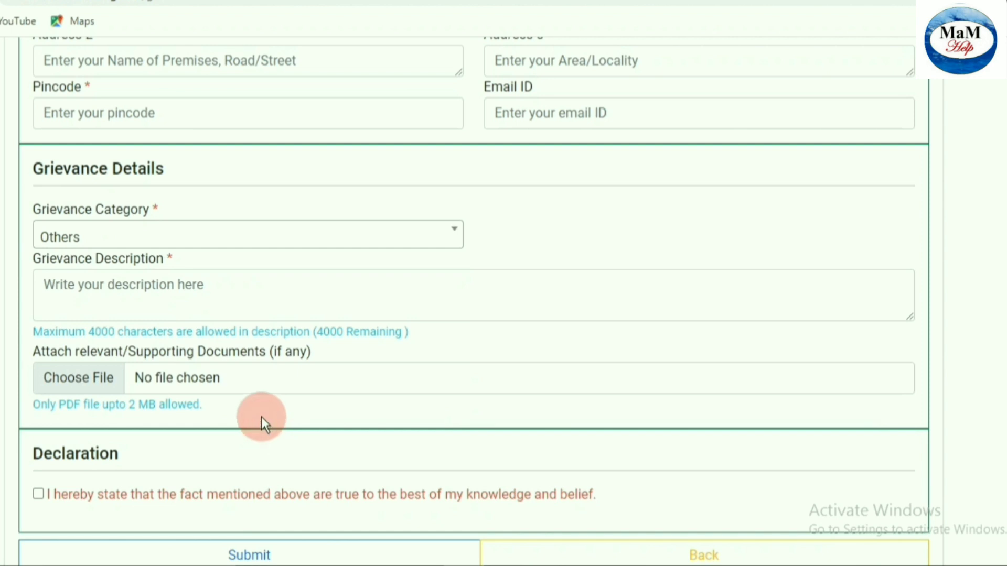
click(77, 302)
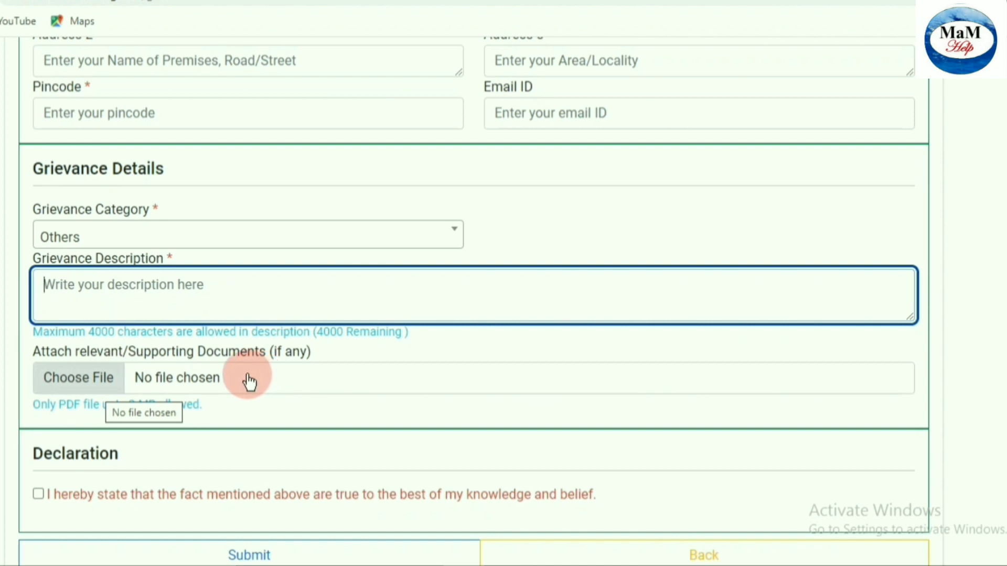
scroll(250, 382, down, 3)
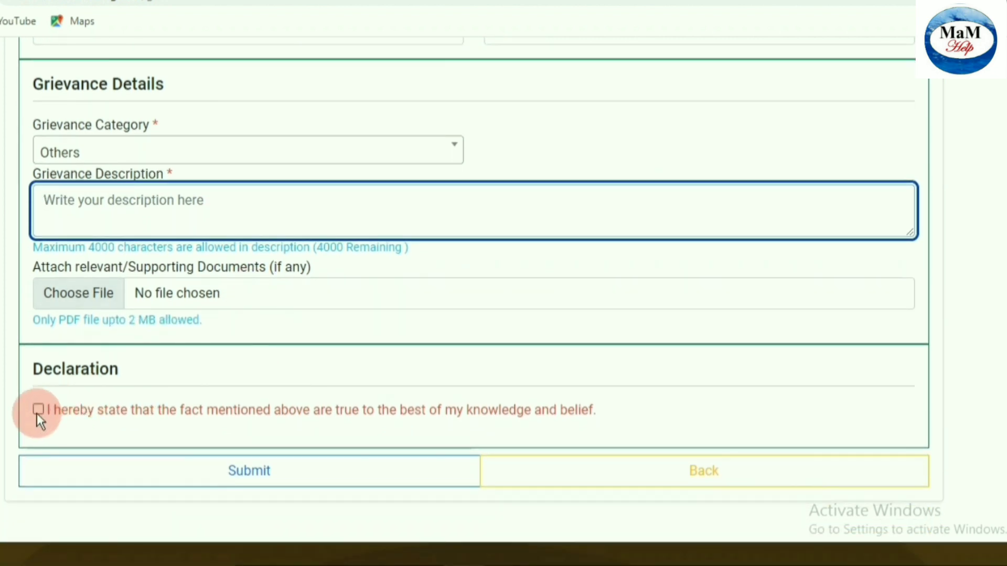